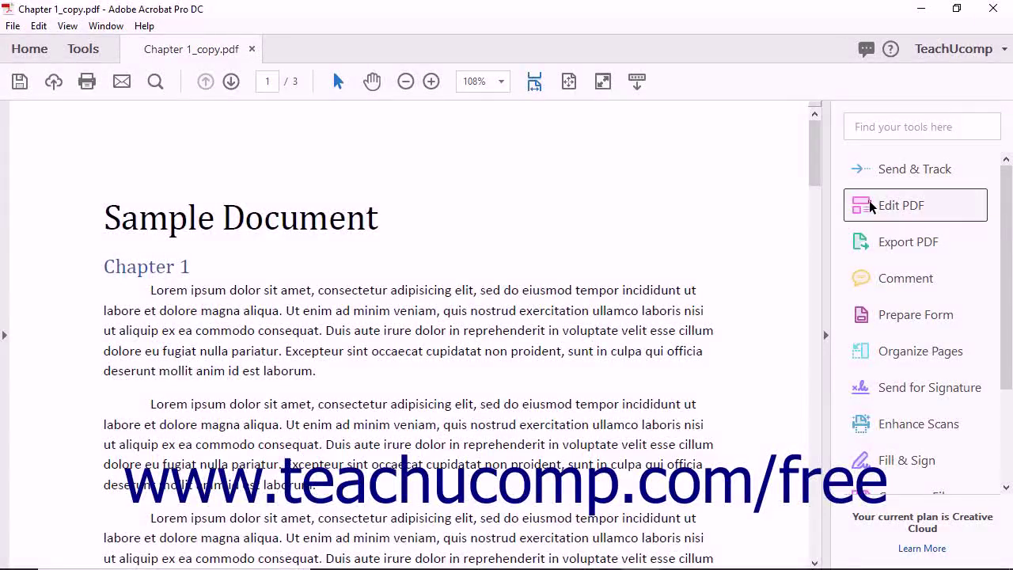
# Switch to Edit PDF on Chapter 1_copy.pdf and show the Header & Footer options.
pyautogui.click(900, 205)
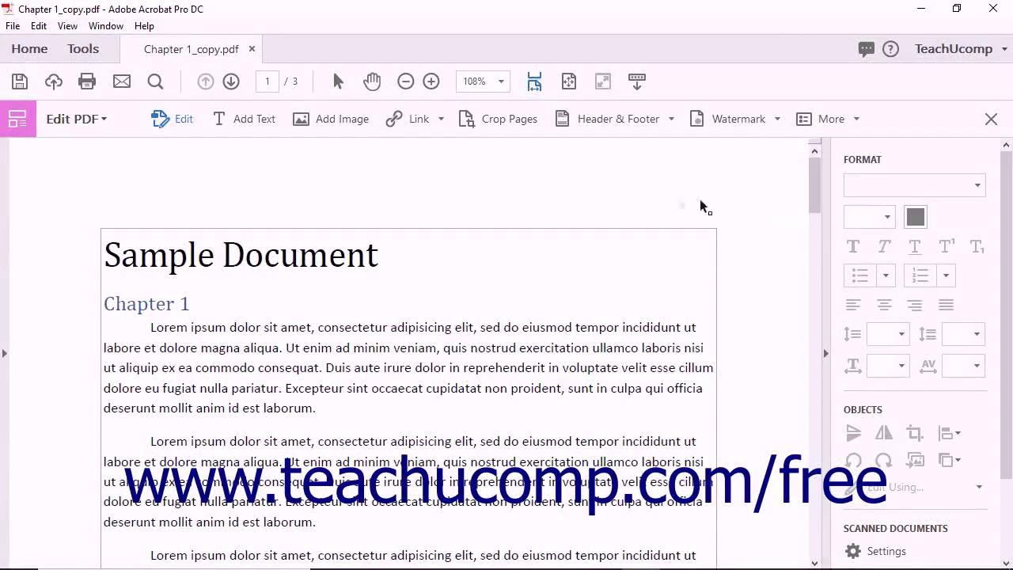
pyautogui.click(647, 121)
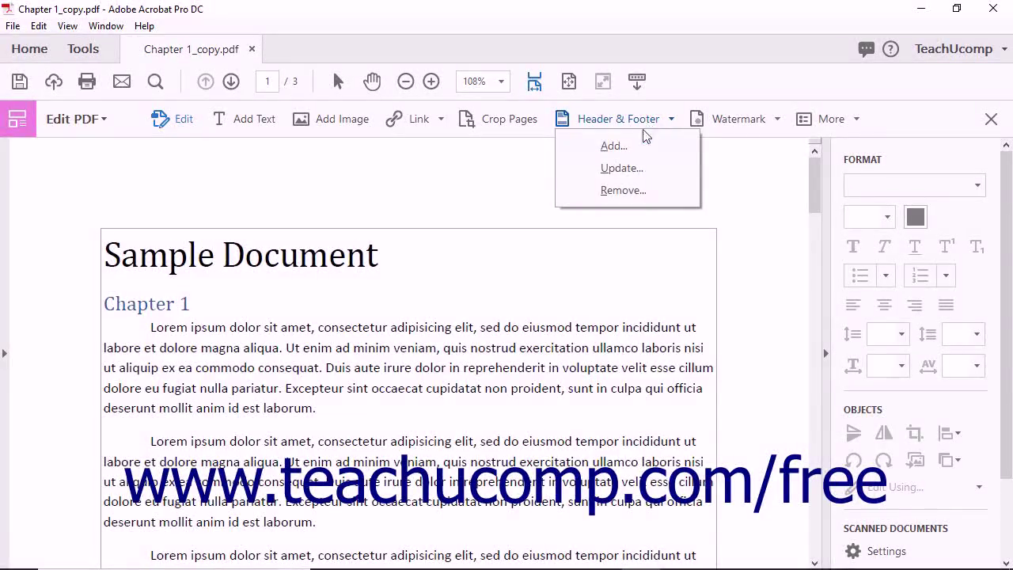
# Start a new header and footer, confirming Arial font, size 8 and black text, with appearance options unchanged.
pyautogui.click(614, 146)
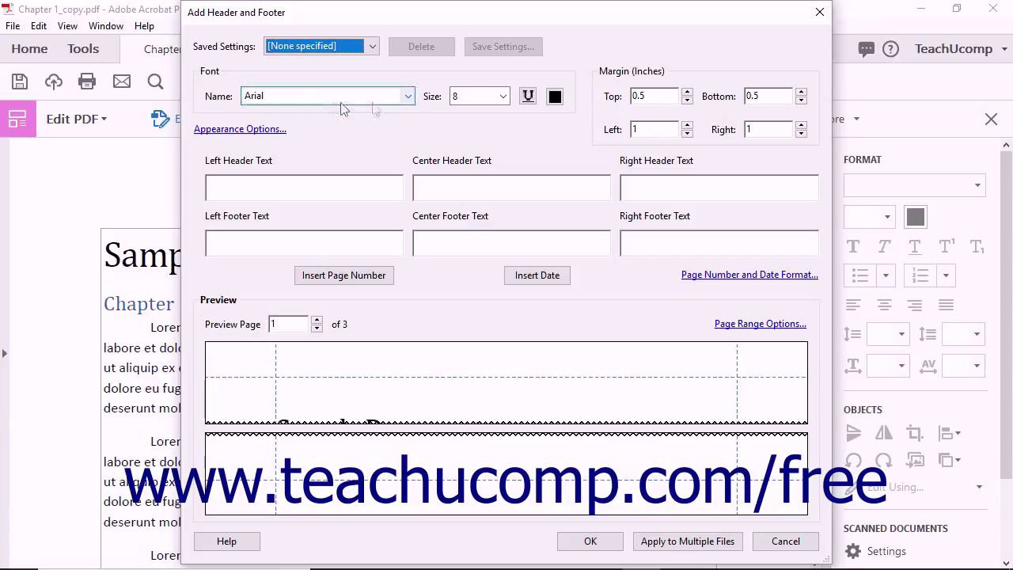
pyautogui.click(408, 96)
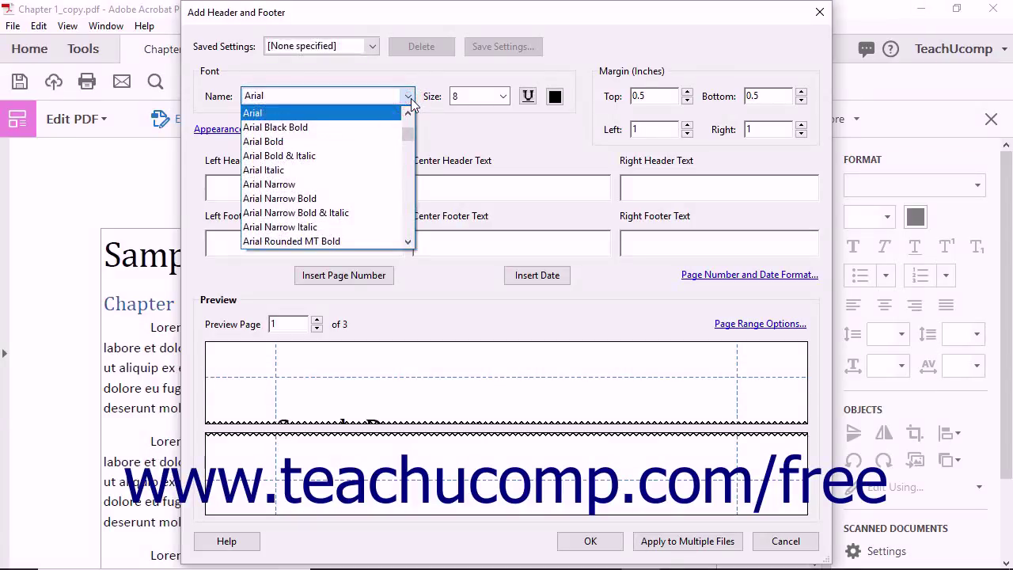
pyautogui.click(406, 97)
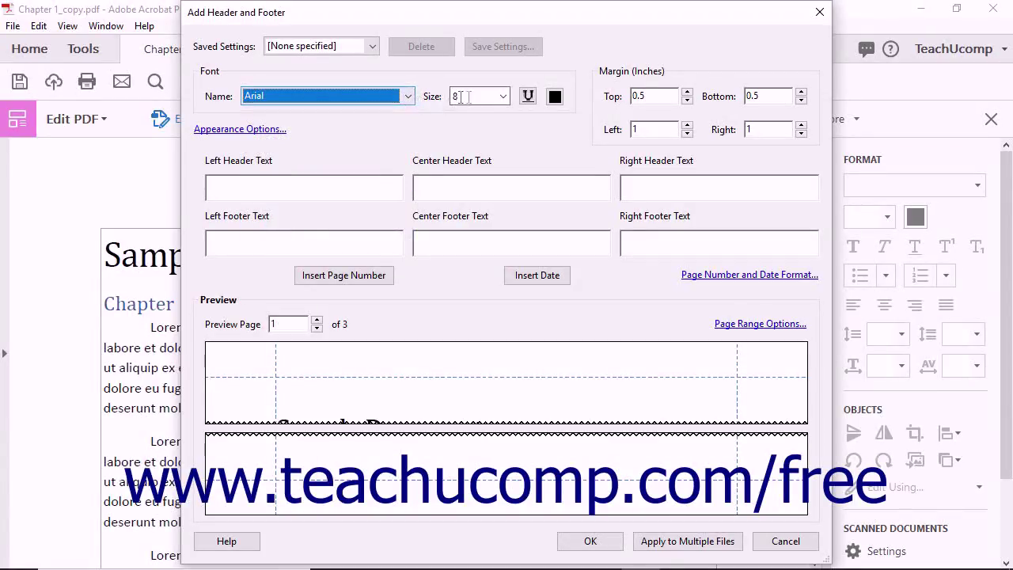
pyautogui.click(503, 96)
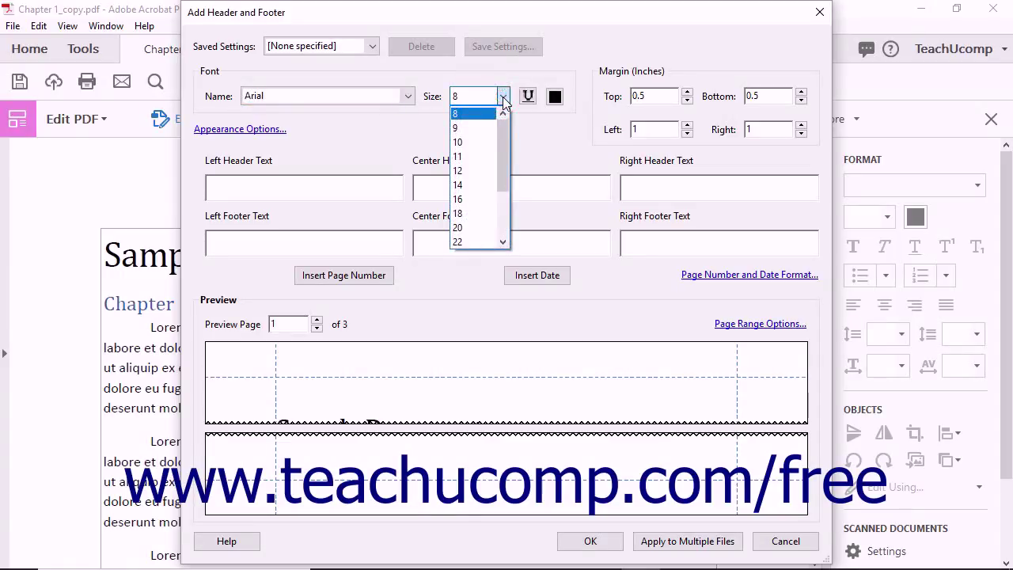
pyautogui.click(503, 96)
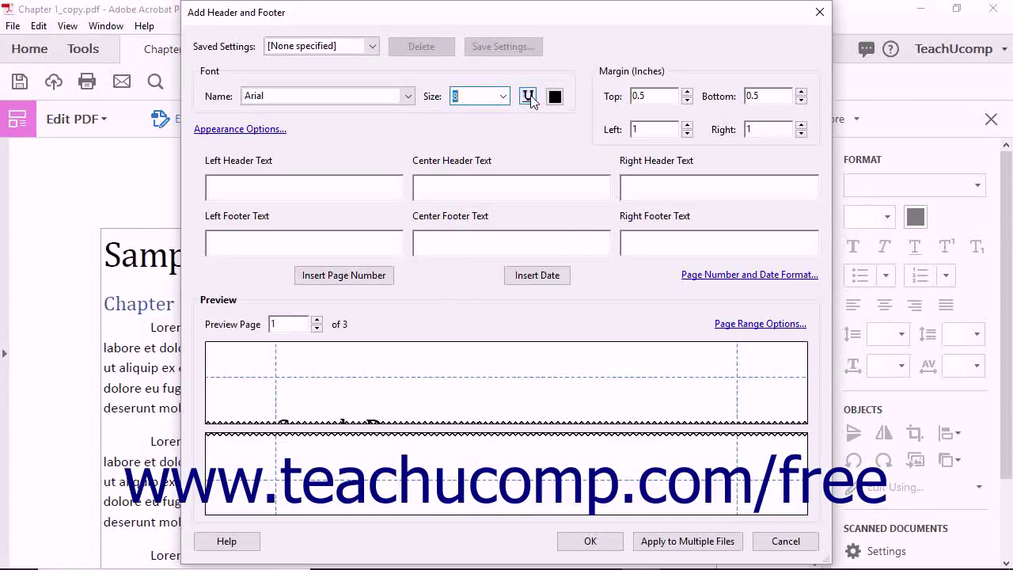
pyautogui.click(554, 96)
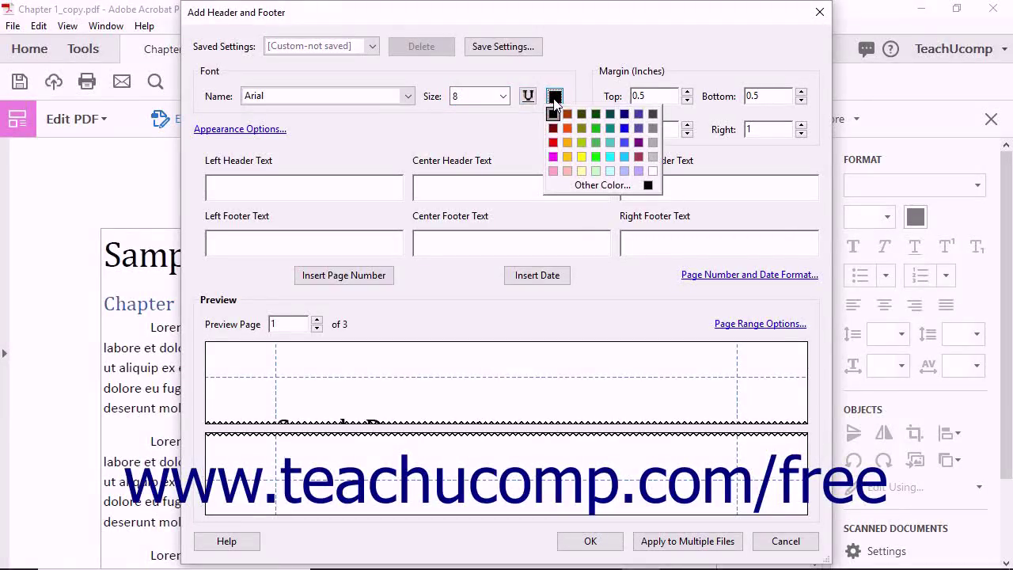
pyautogui.click(555, 99)
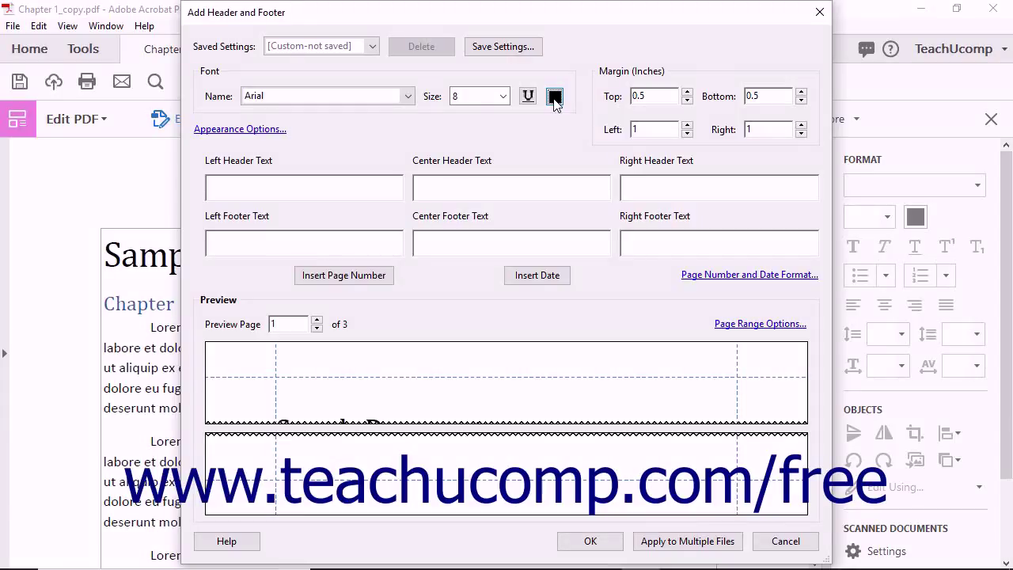
pyautogui.click(279, 132)
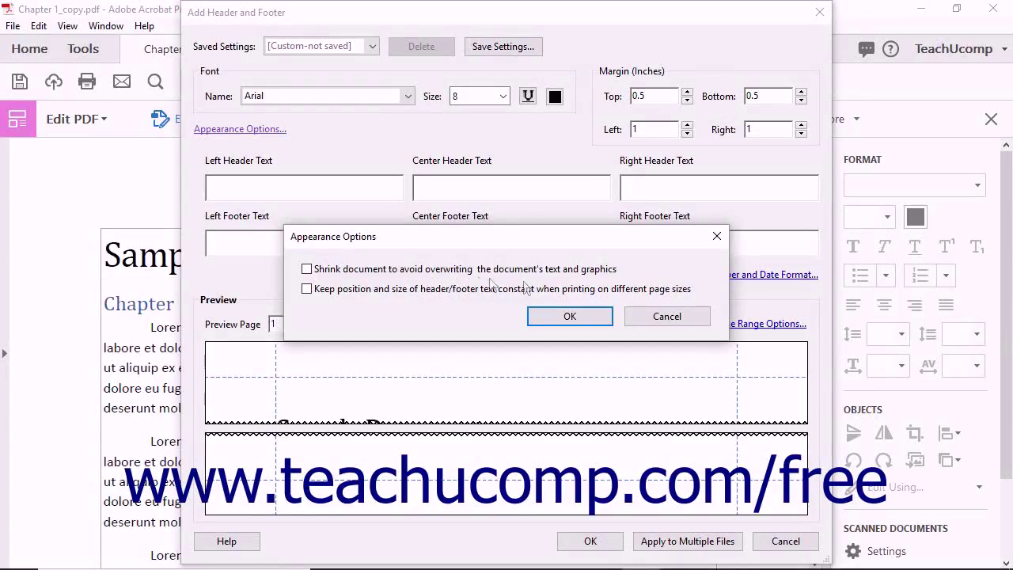
pyautogui.click(568, 316)
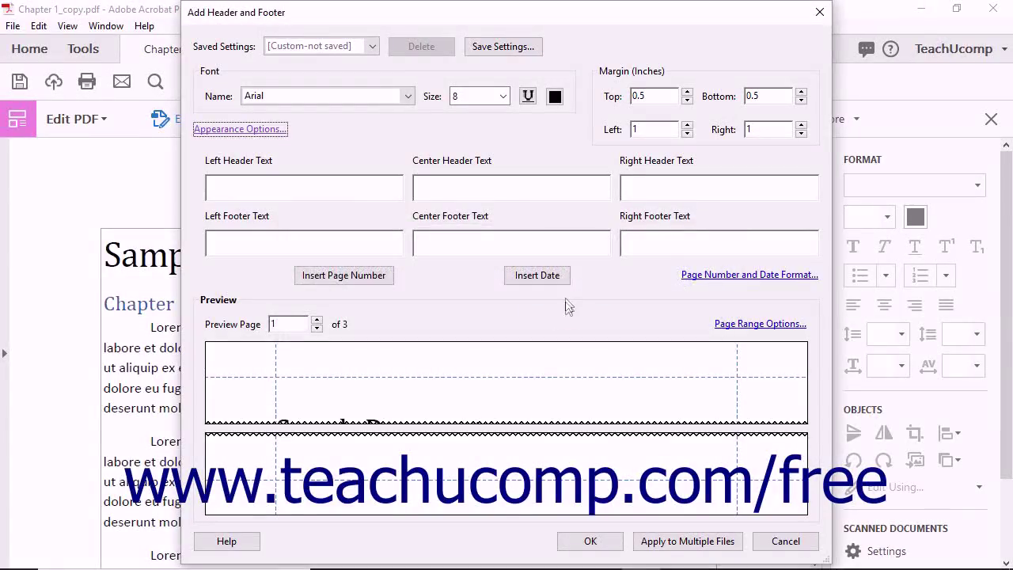
# Leave the margins as they are and enter 'Page #' as the centre footer text.
pyautogui.click(649, 97)
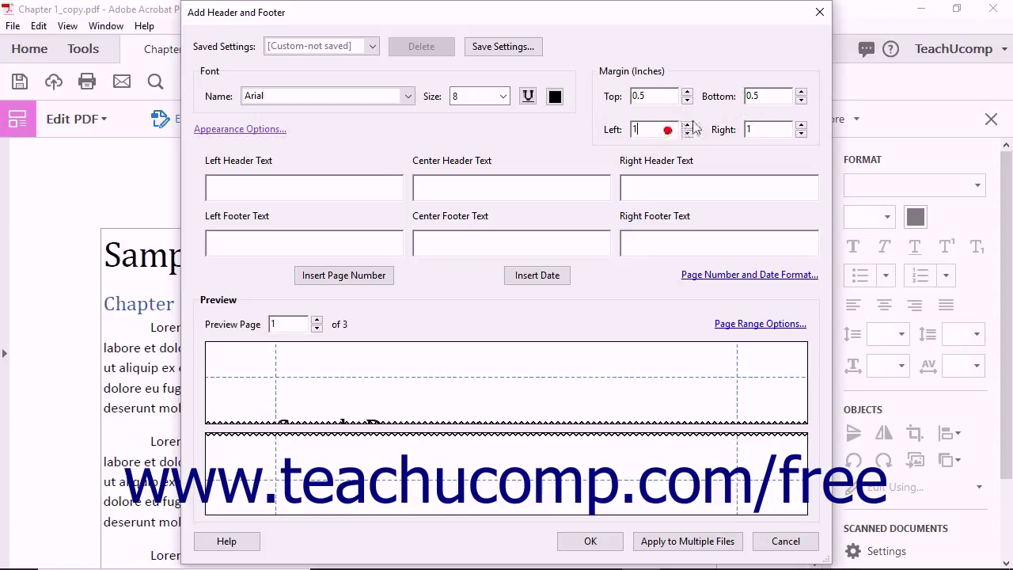
pyautogui.click(765, 131)
pyautogui.click(466, 248)
pyautogui.write('Page #')
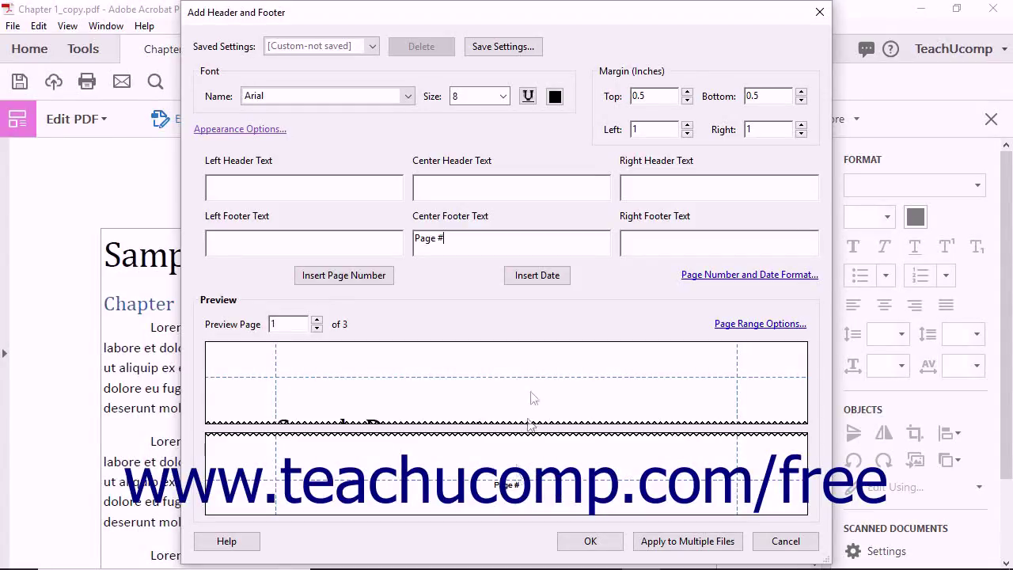
# Set the date format to mm/dd/yy and keep page numbers as plain 1, 2, 3 starting at 1.
pyautogui.click(723, 277)
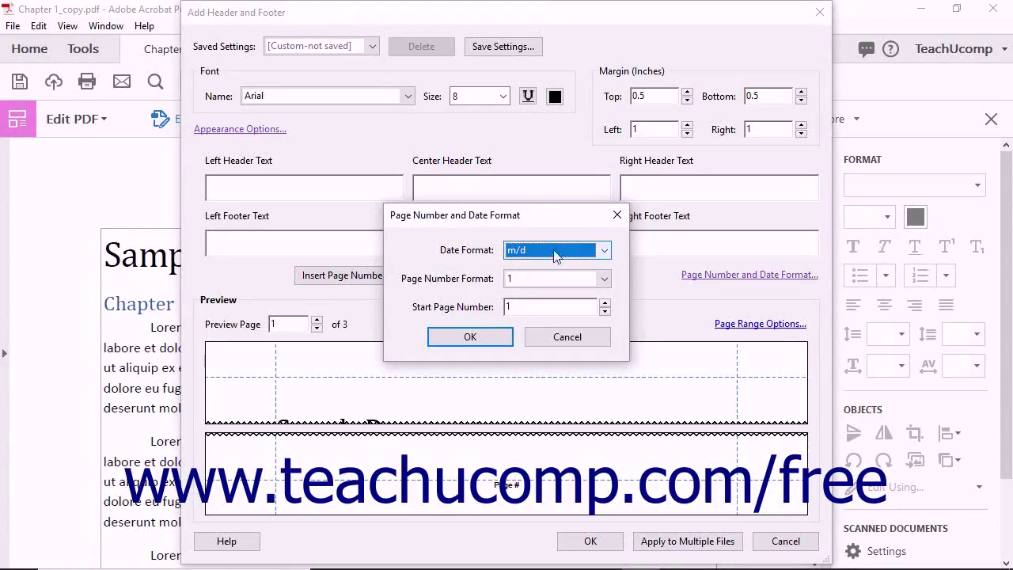
pyautogui.click(603, 252)
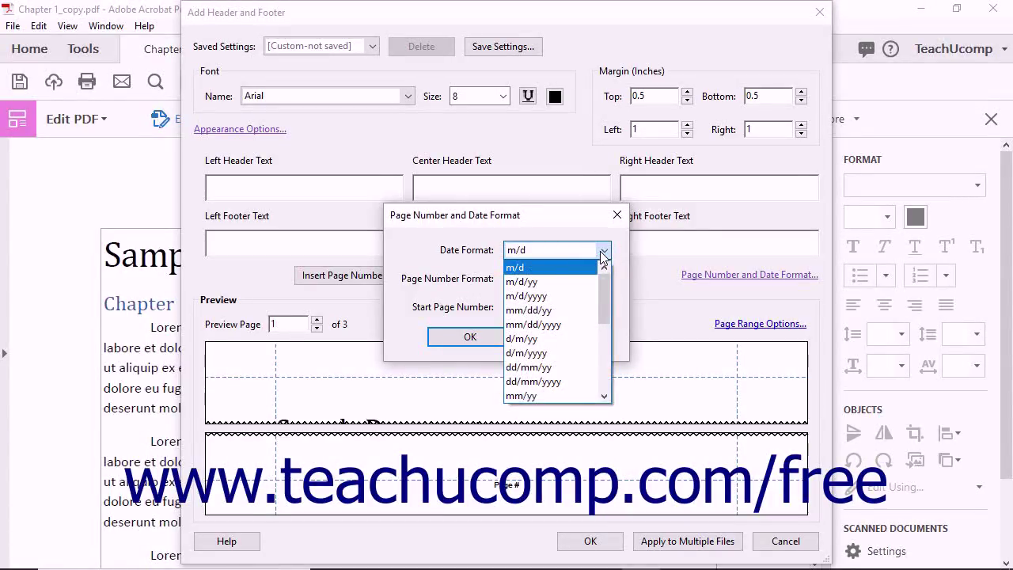
pyautogui.click(554, 309)
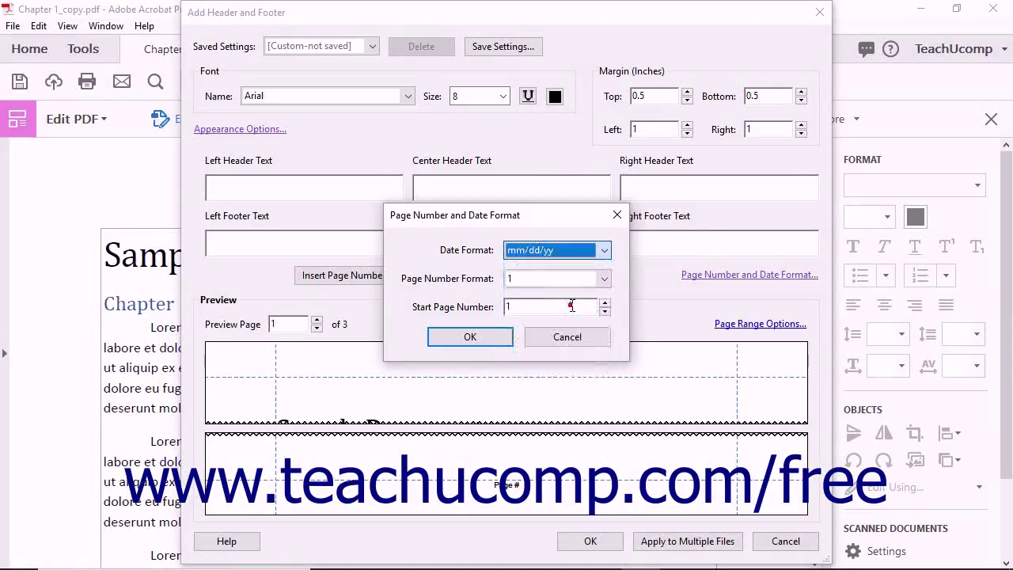
pyautogui.click(605, 281)
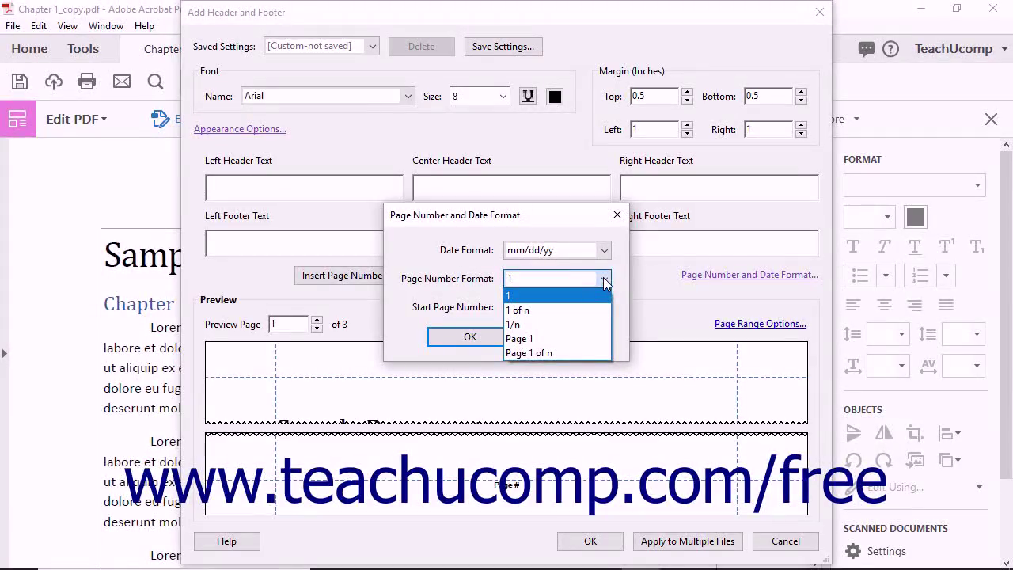
pyautogui.click(604, 280)
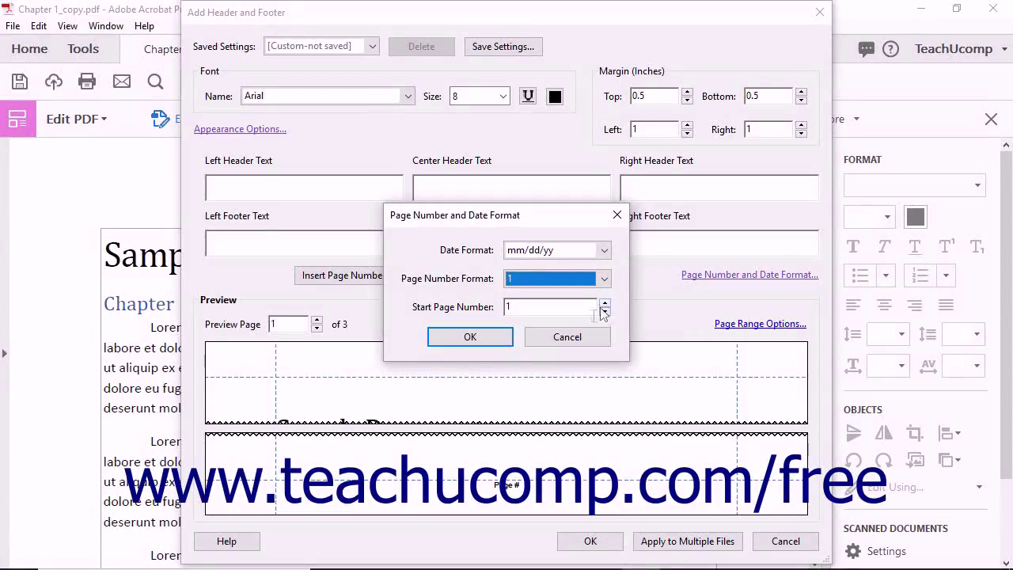
pyautogui.click(470, 337)
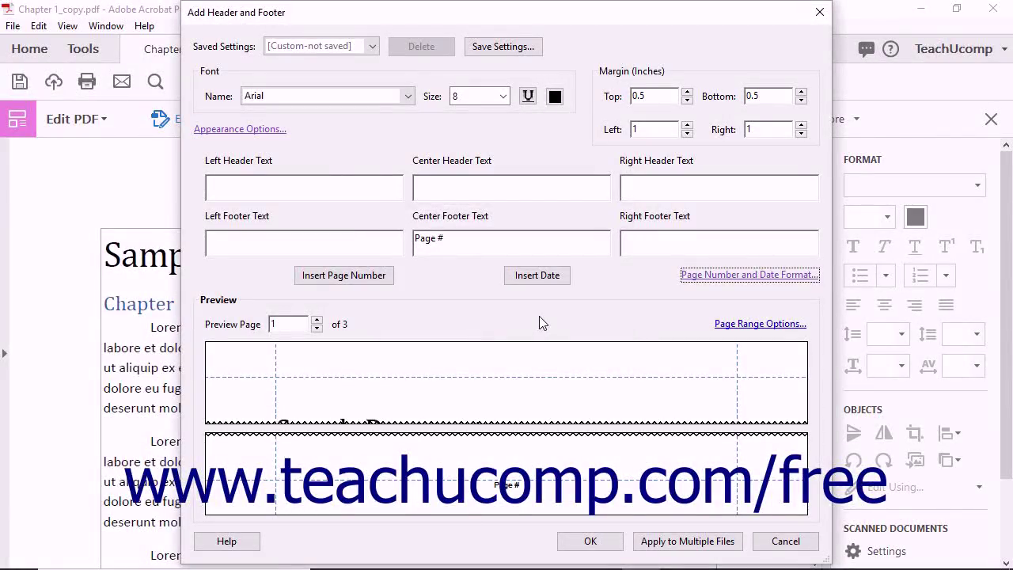
# Insert the page number after 'Page #' in the centre footer and the date in the left header, previewing page 2.
pyautogui.click(471, 242)
pyautogui.click(387, 280)
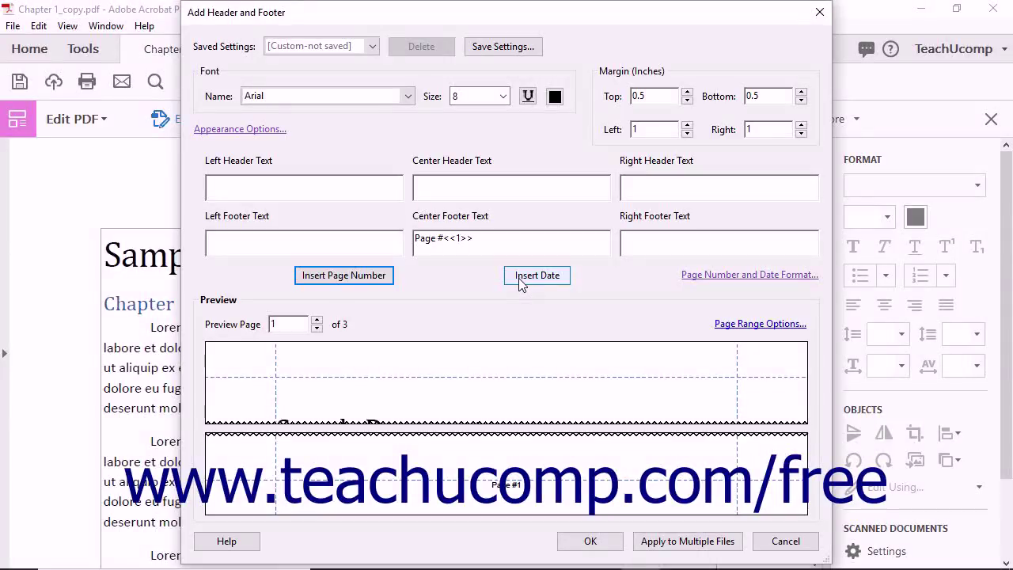
pyautogui.click(336, 189)
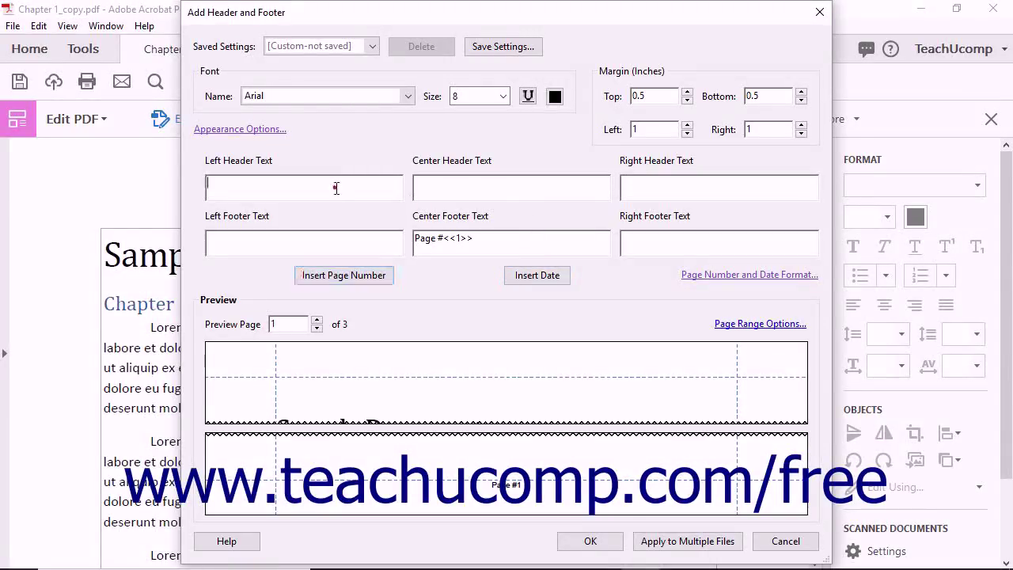
pyautogui.click(522, 277)
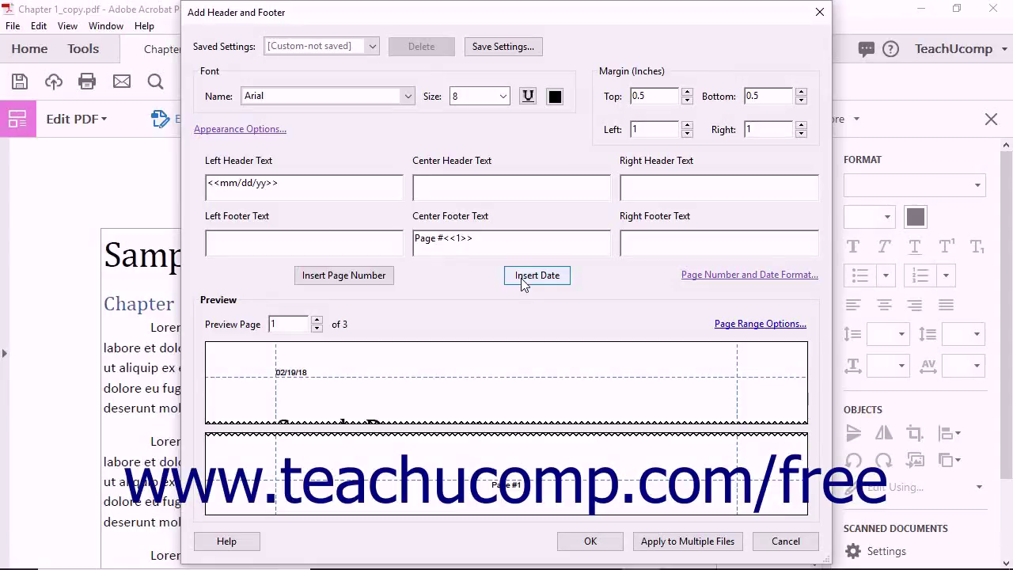
pyautogui.click(316, 321)
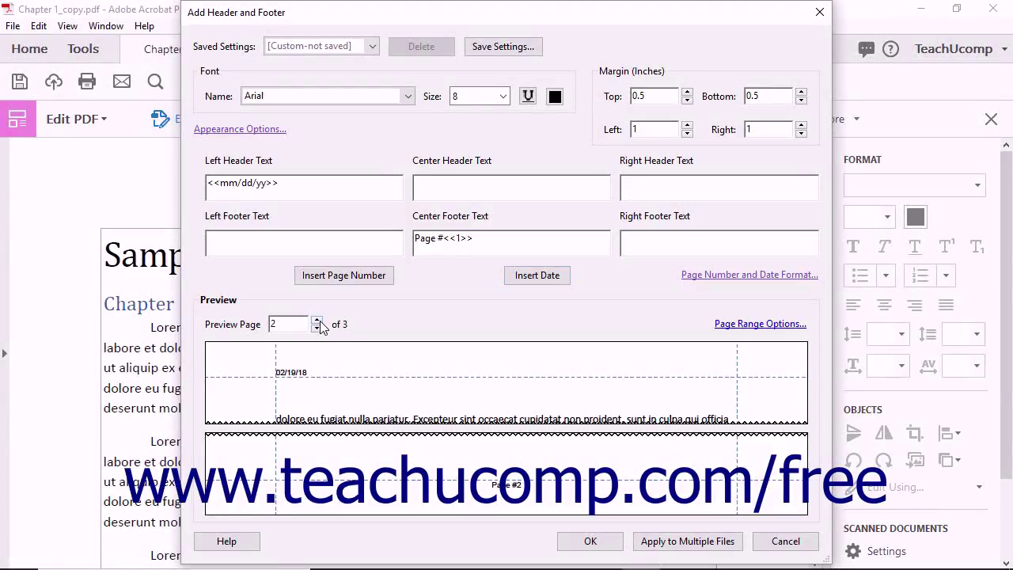
pyautogui.click(317, 328)
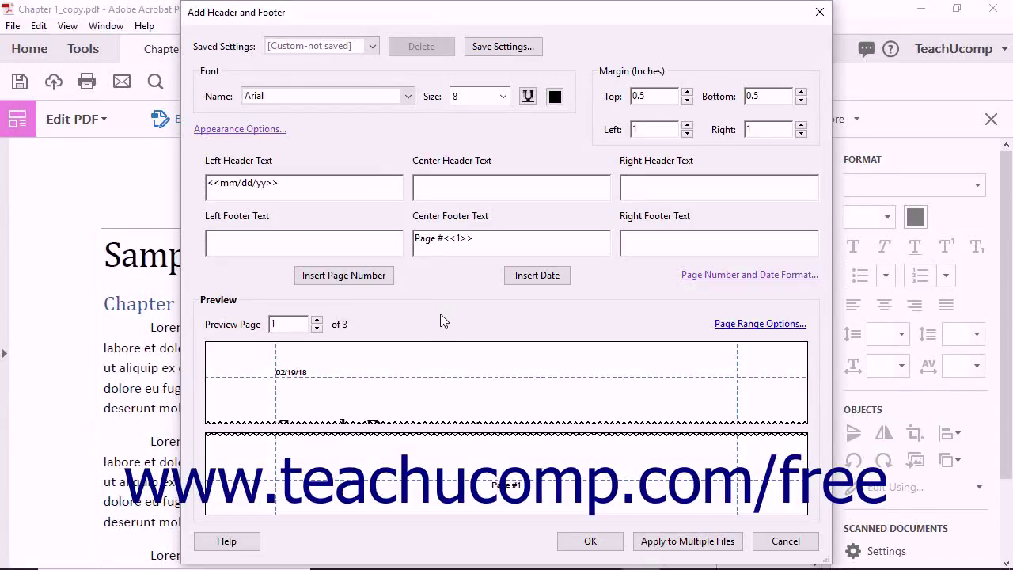
pyautogui.click(725, 324)
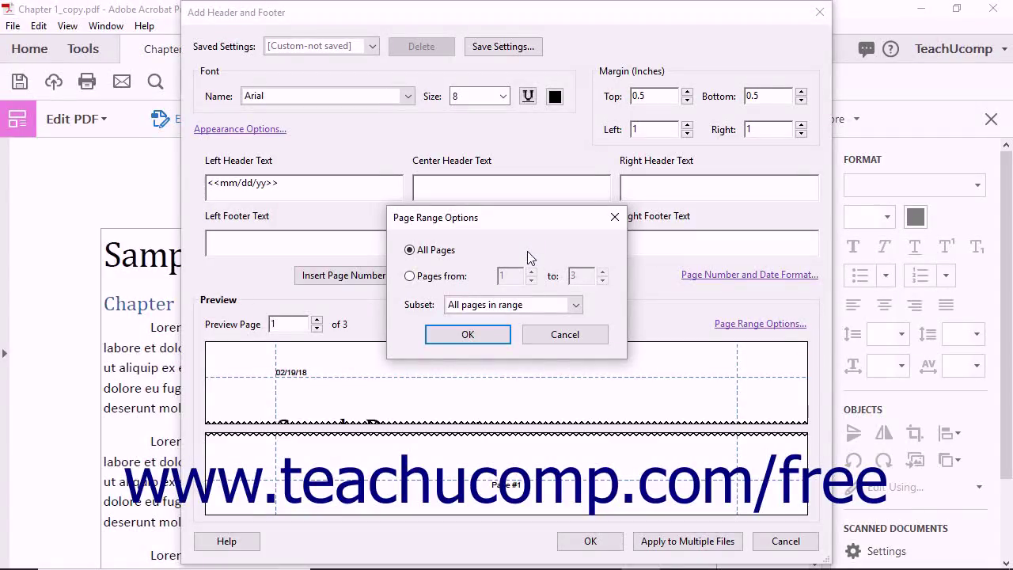
# Keep the page range at all pages and save the settings as preset 'RCC Header'.
pyautogui.click(469, 335)
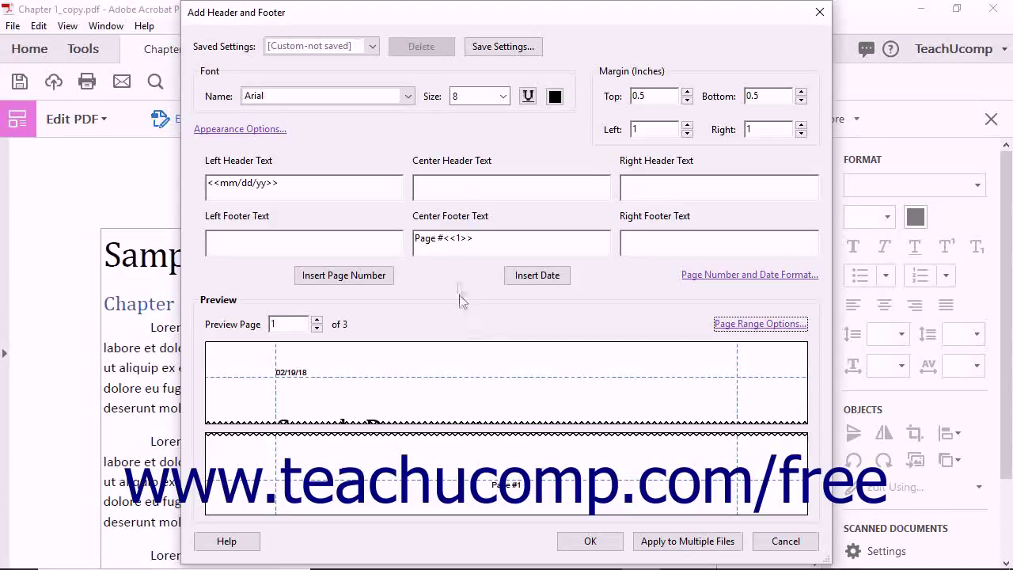
pyautogui.click(492, 52)
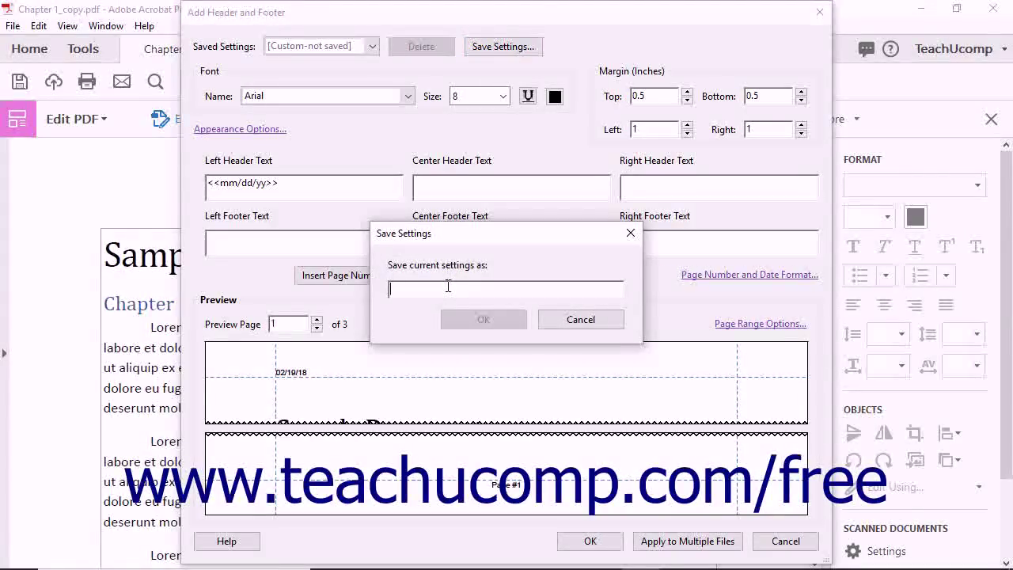
pyautogui.write('RCC Header')
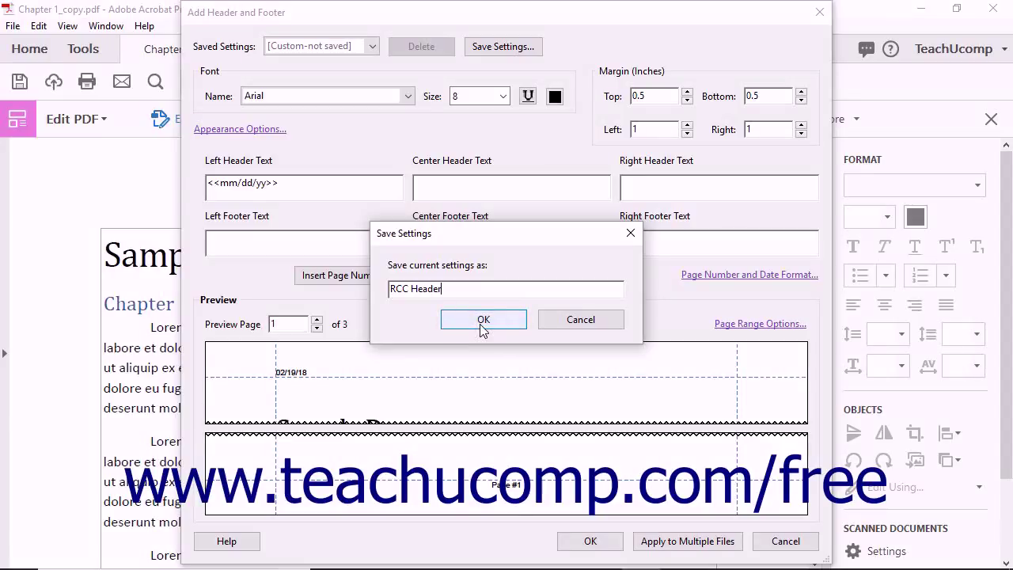
pyautogui.click(479, 330)
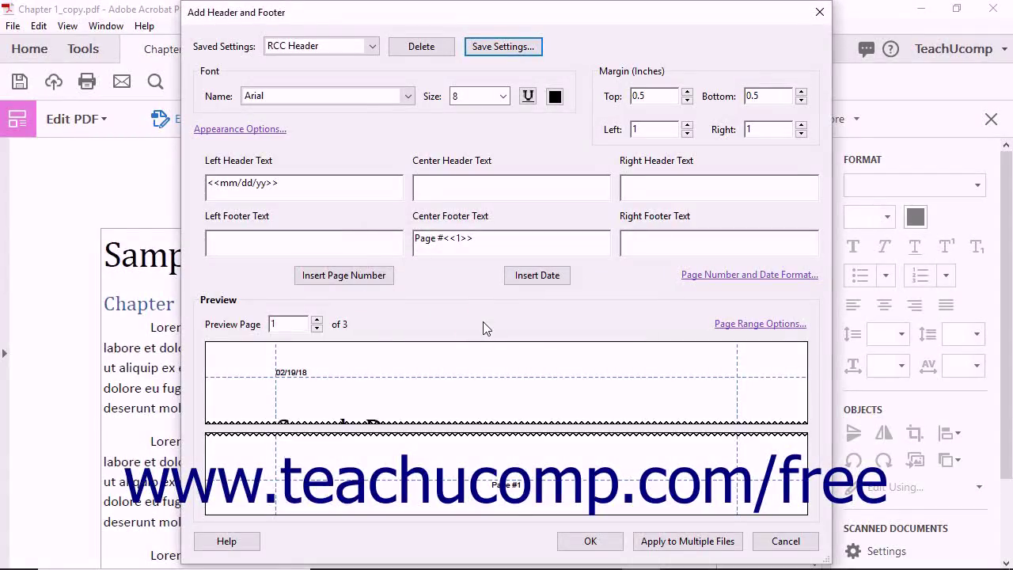
# Apply the header and footer, then update the centre footer to 'Page <<1>>' without the # sign.
pyautogui.click(586, 542)
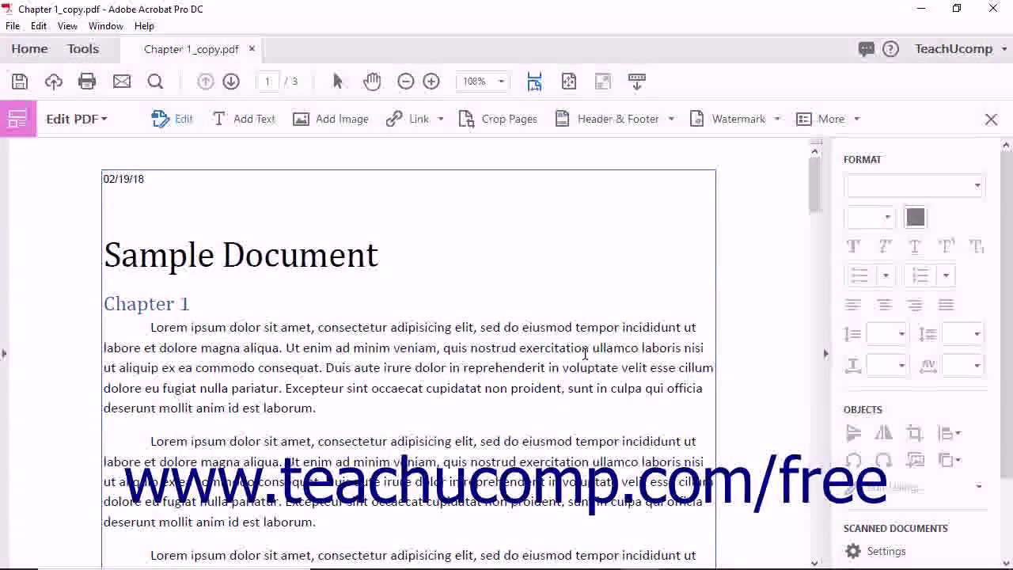
pyautogui.click(655, 127)
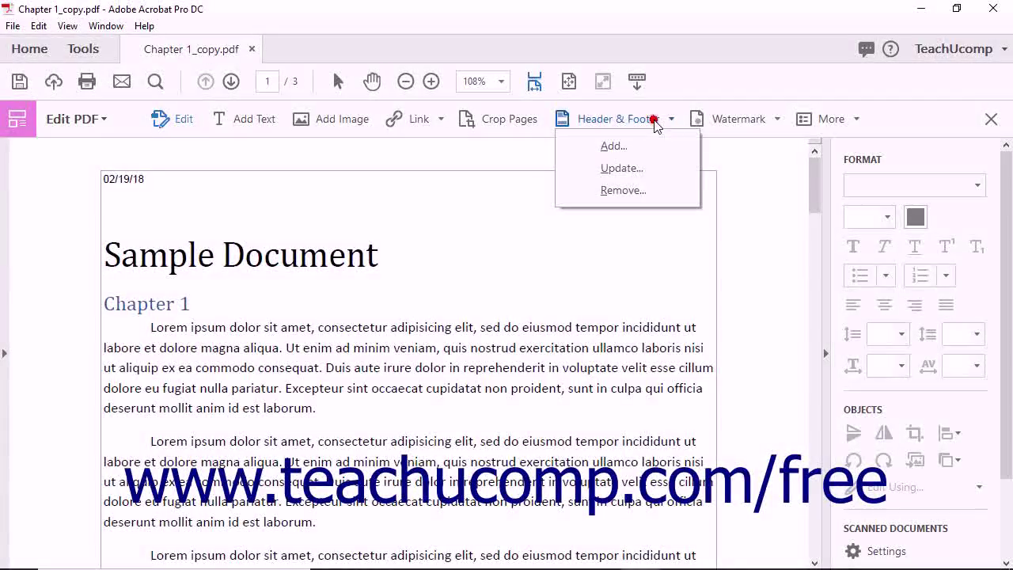
pyautogui.click(641, 169)
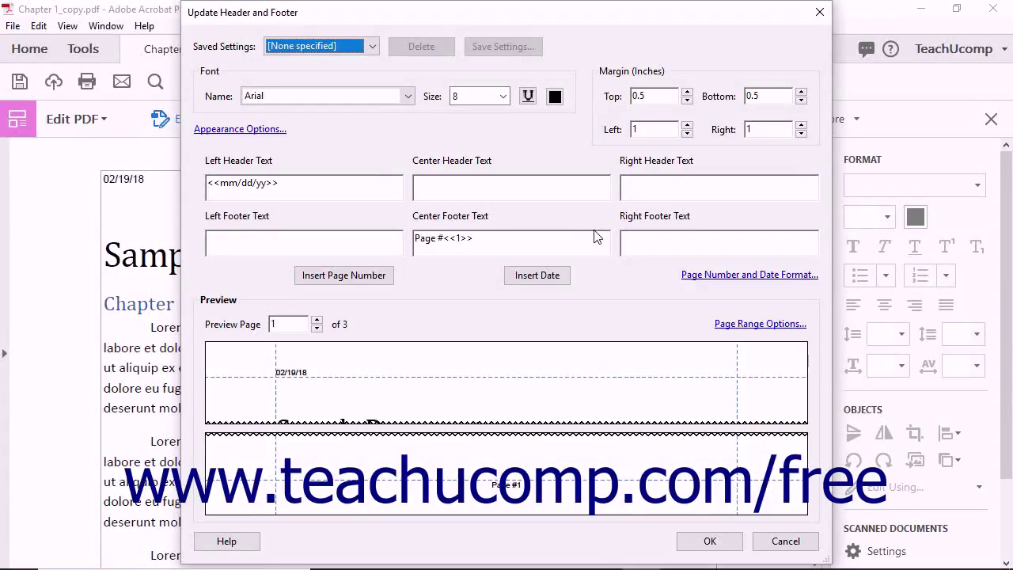
pyautogui.click(444, 238)
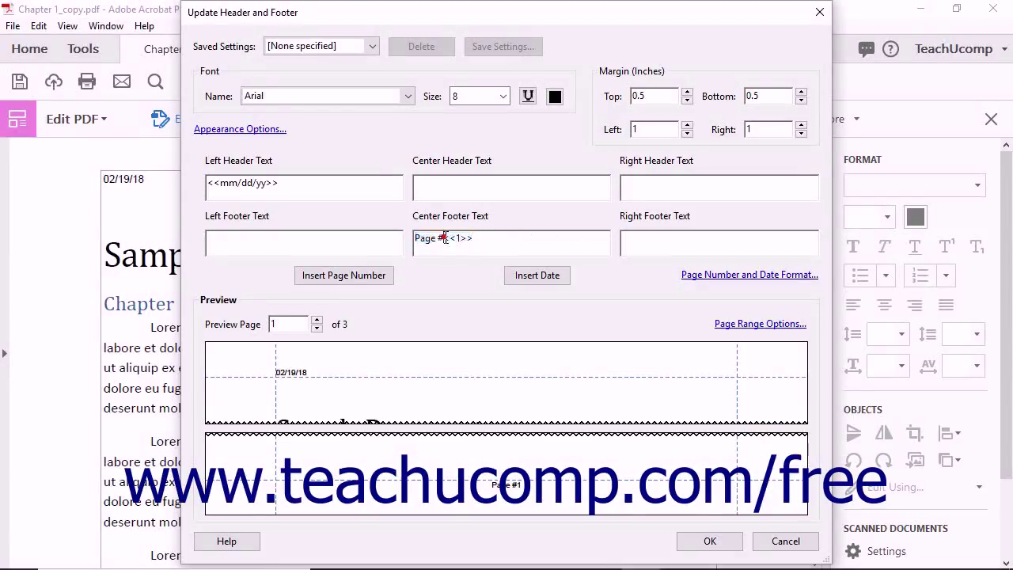
pyautogui.press('BackSpace')
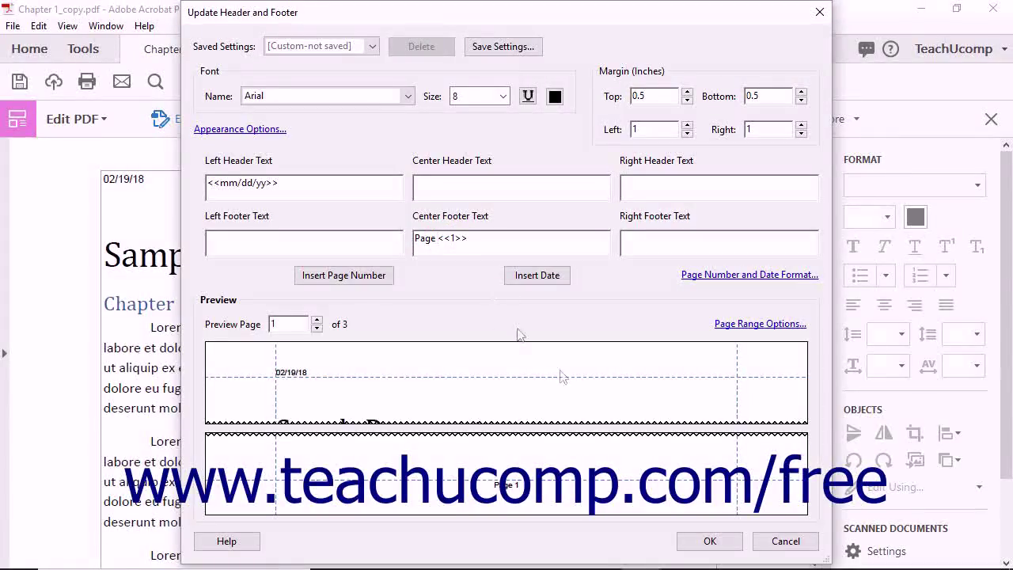
pyautogui.click(693, 543)
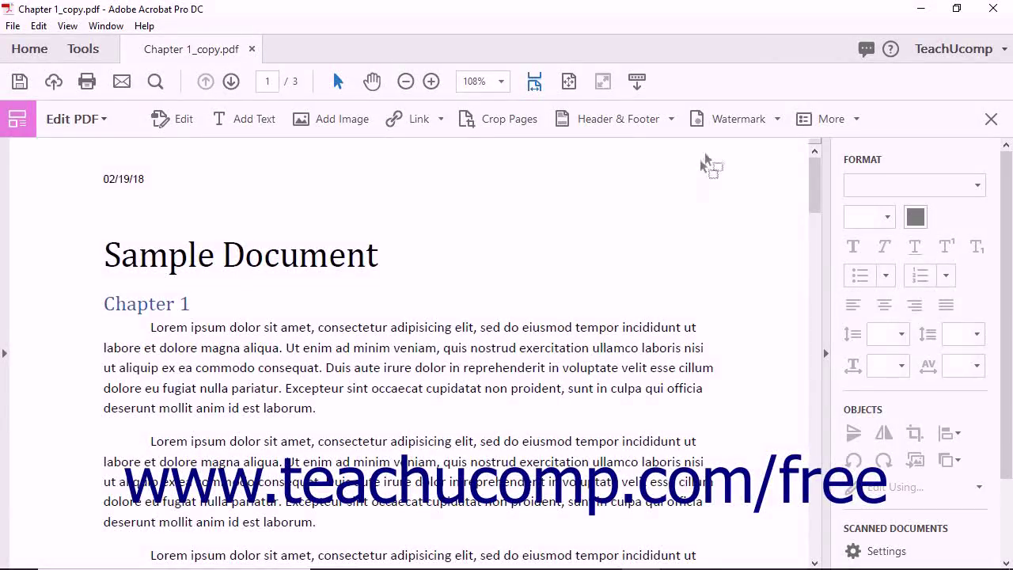
# Choose Remove from the Header & Footer menu to bring up the removal confirmation.
pyautogui.click(665, 123)
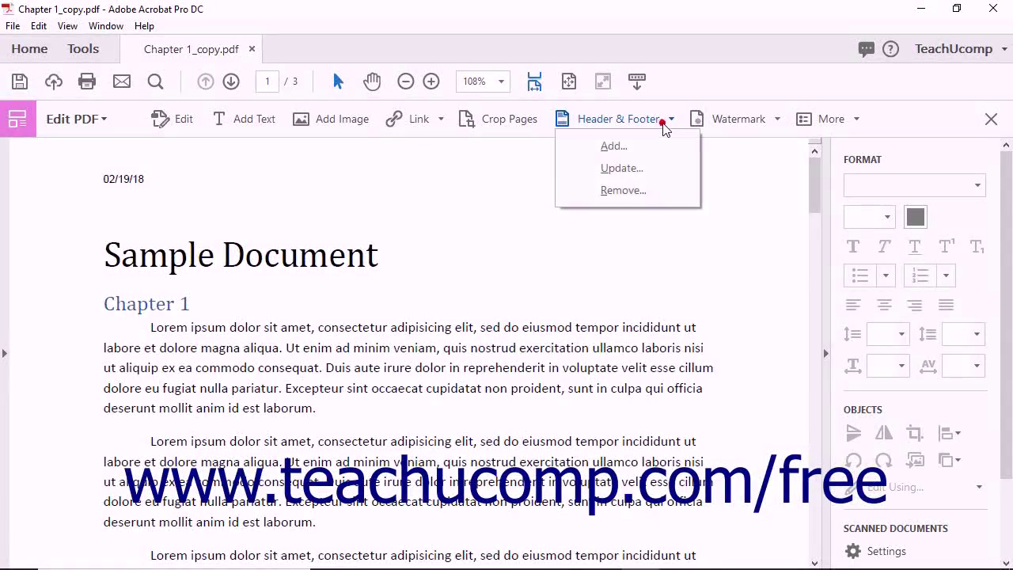
pyautogui.click(643, 191)
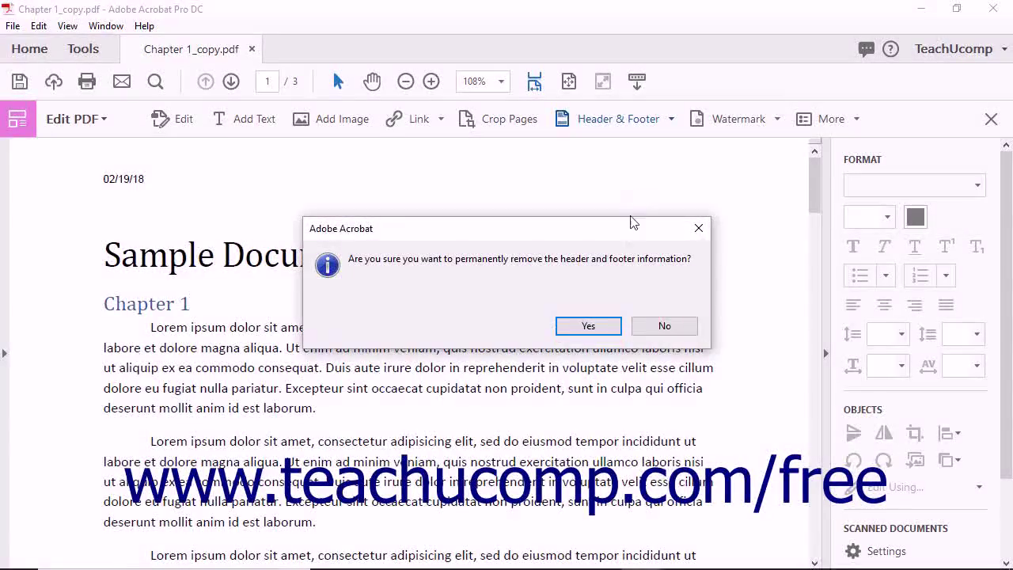